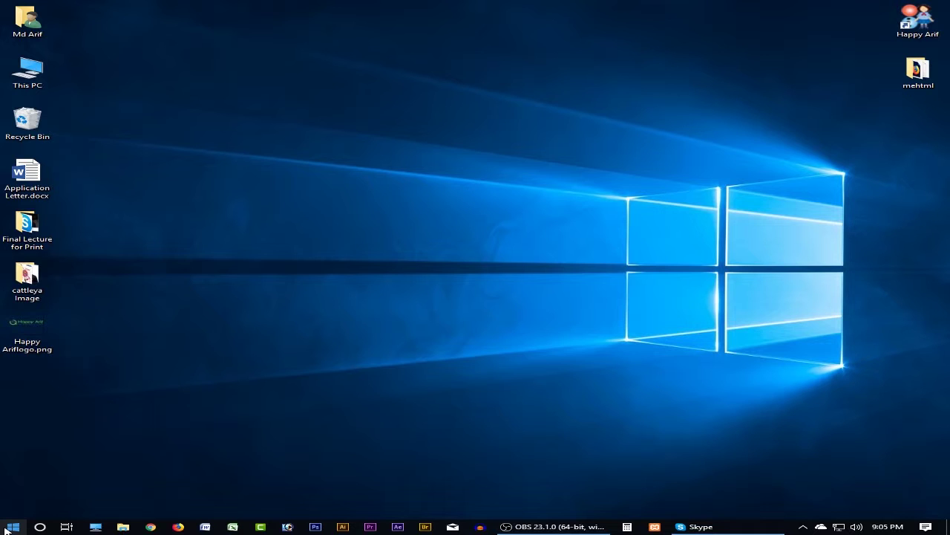
{"action": "right_click", "coordinate": [8, 527]}
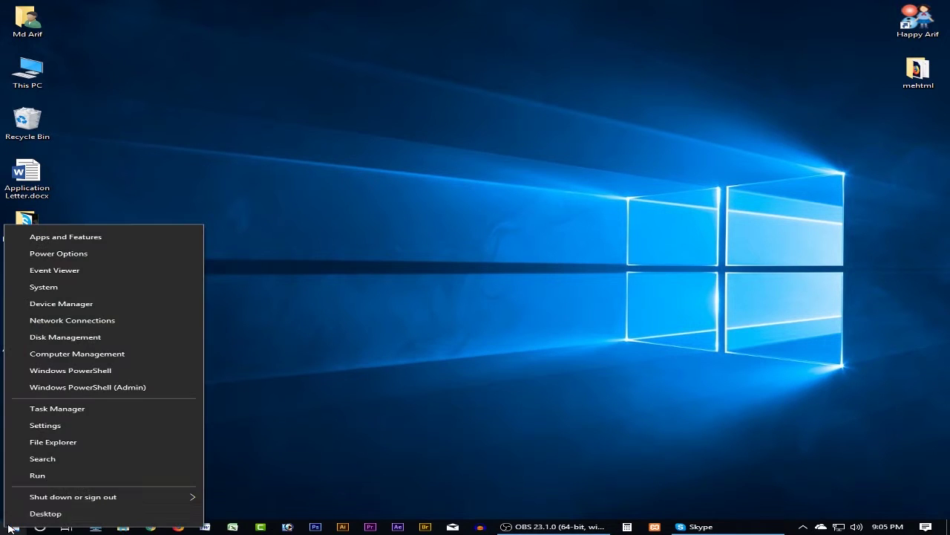
{"action": "left_click", "coordinate": [38, 475]}
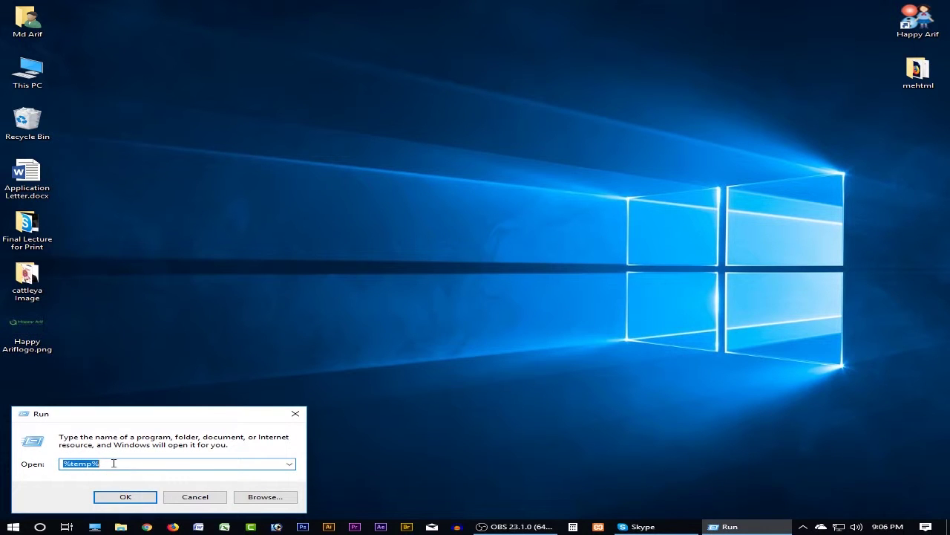
{"action": "left_click", "coordinate": [183, 496]}
{"action": "right_click", "coordinate": [108, 380]}
{"action": "left_click", "coordinate": [141, 409]}
{"action": "key", "text": "super+r"}
{"action": "key", "text": "Escape"}
- Run the command "recent" to open the Recent items folder
{"action": "key", "text": "super+x"}
{"action": "left_click", "coordinate": [71, 483]}
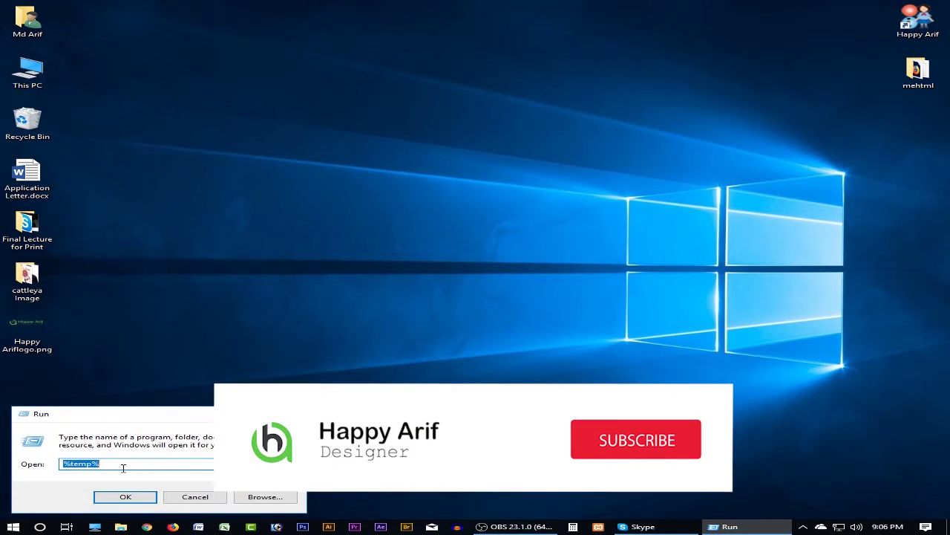
{"action": "type", "text": "rec"}
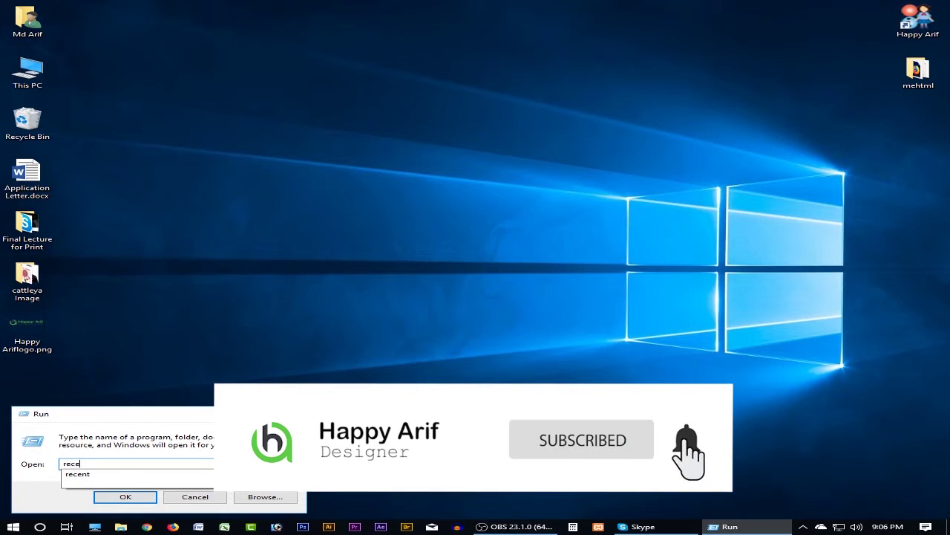
{"action": "type", "text": "e"}
{"action": "left_click", "coordinate": [124, 473]}
{"action": "key", "text": "Return"}
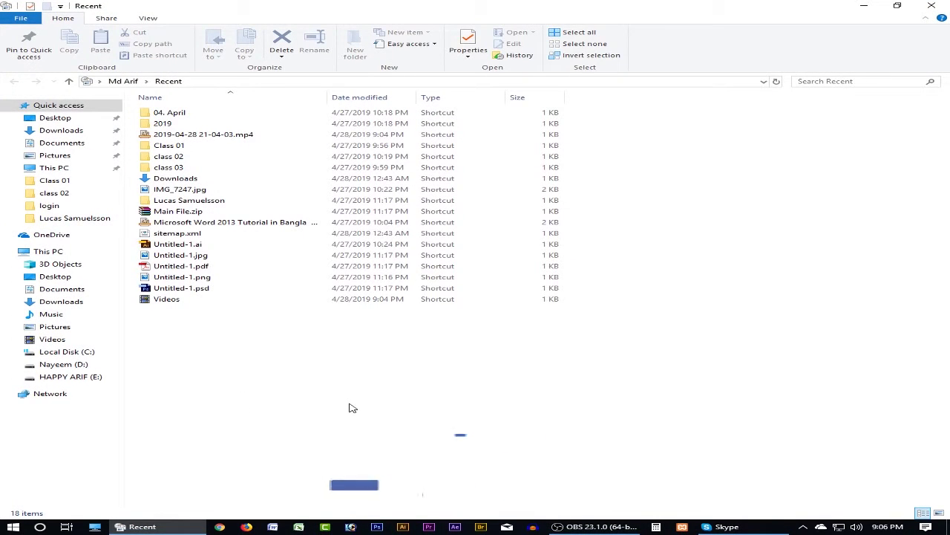
- Delete all shortcuts in the Recent folder, close its window and refresh the desktop
{"action": "left_click_drag", "start_coordinate": [267, 364], "coordinate": [142, 101]}
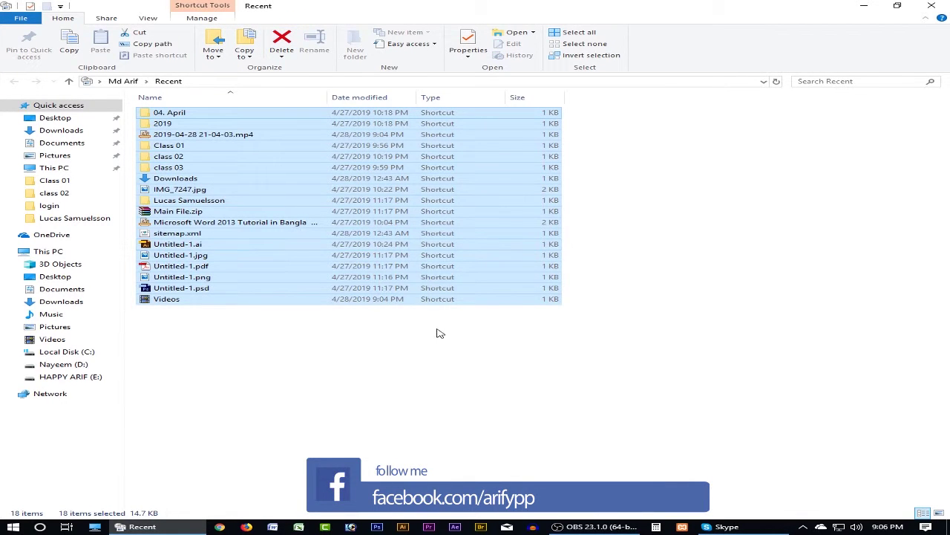
{"action": "key", "text": "Delete"}
{"action": "left_click", "coordinate": [931, 5]}
{"action": "right_click", "coordinate": [252, 211]}
{"action": "left_click", "coordinate": [306, 240]}
- Run the command "prefetch" to open the Windows Prefetch folder
{"action": "key", "text": "super+r"}
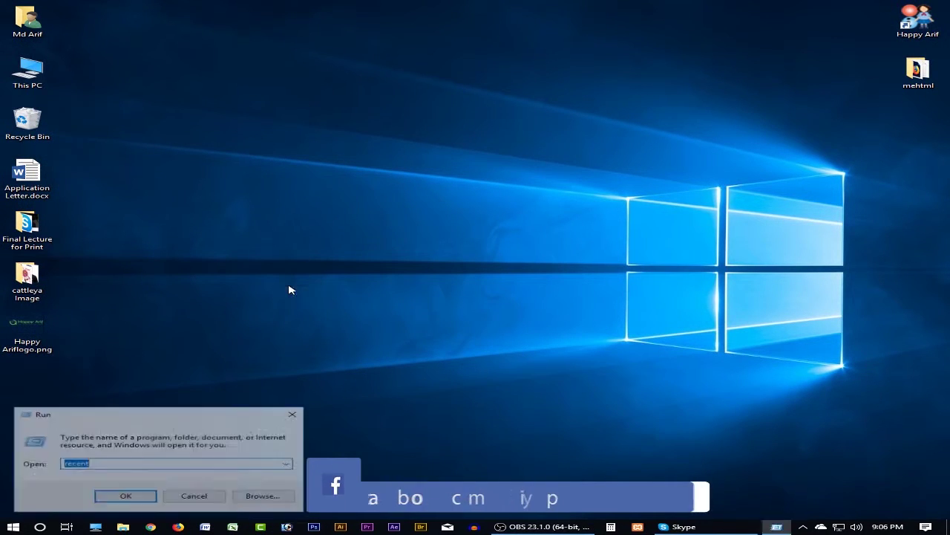
{"action": "left_click", "coordinate": [204, 496]}
{"action": "key", "text": "super+x"}
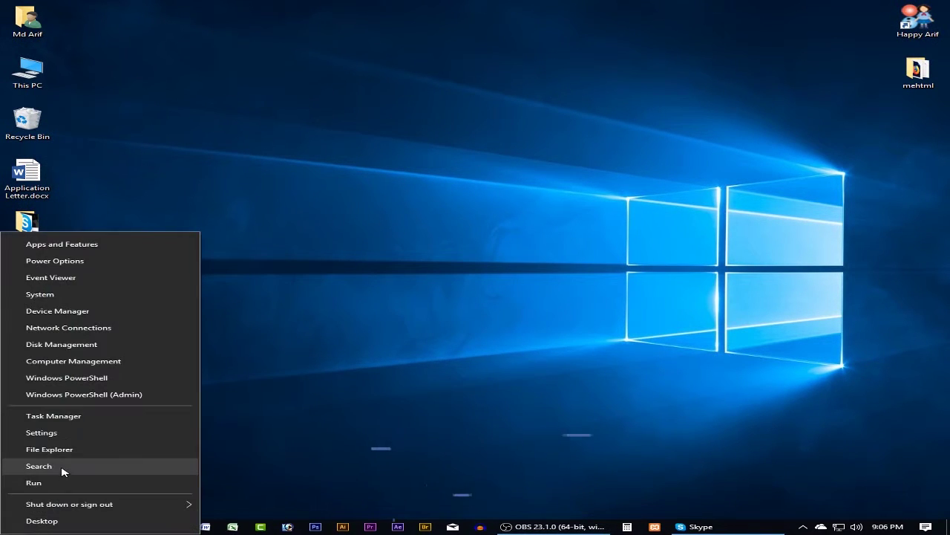
{"action": "left_click", "coordinate": [34, 483]}
{"action": "type", "text": "pref"}
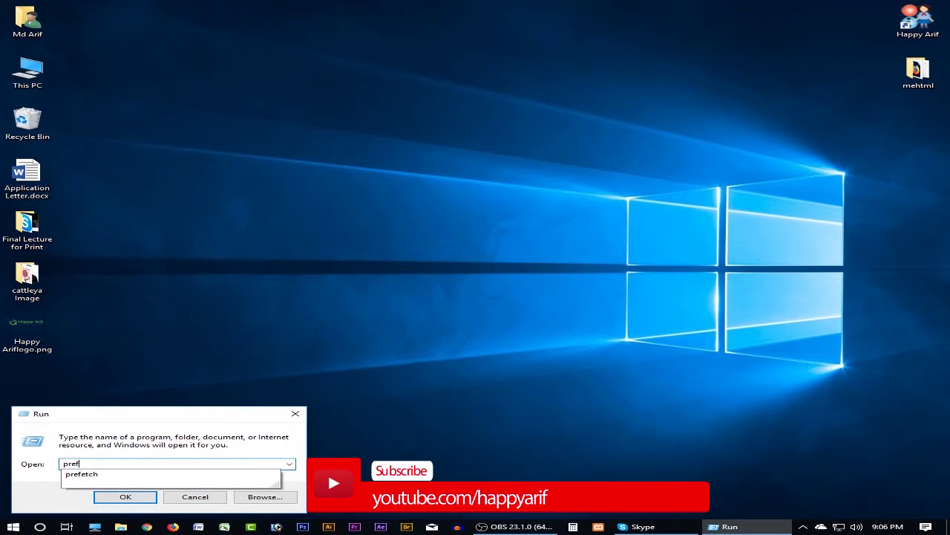
{"action": "type", "text": "etch"}
{"action": "left_click", "coordinate": [110, 467]}
{"action": "key", "text": "Return"}
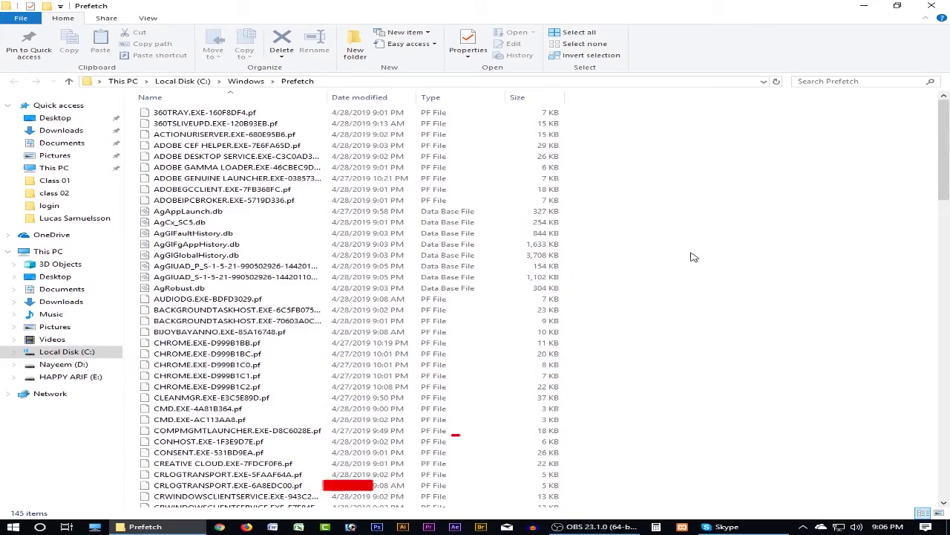
- Delete all files in the Prefetch folder, skipping the one in use, then close the window and refresh the desktop
{"action": "scroll", "coordinate": [656, 340], "scroll_direction": "down", "scroll_amount": 20}
{"action": "scroll", "coordinate": [656, 340], "scroll_direction": "down", "scroll_amount": 15}
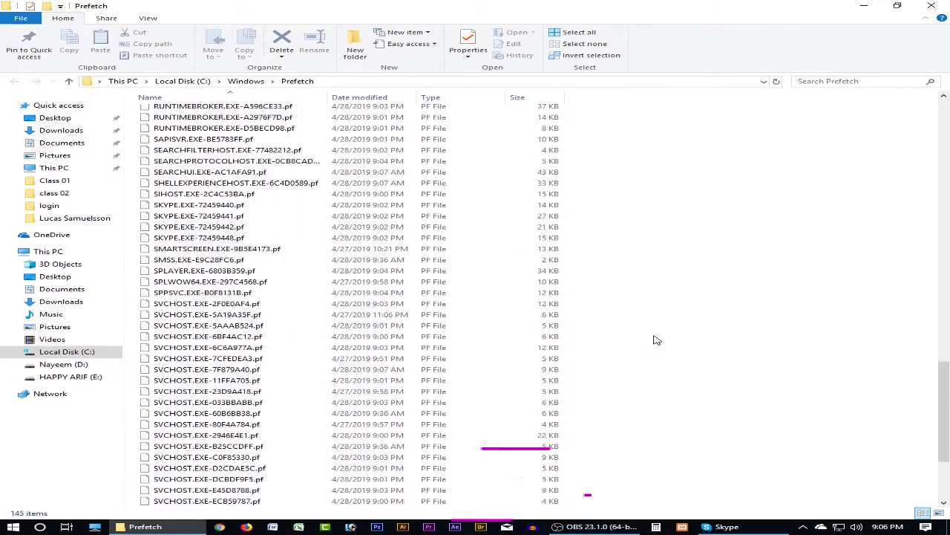
{"action": "key", "text": "ctrl+a"}
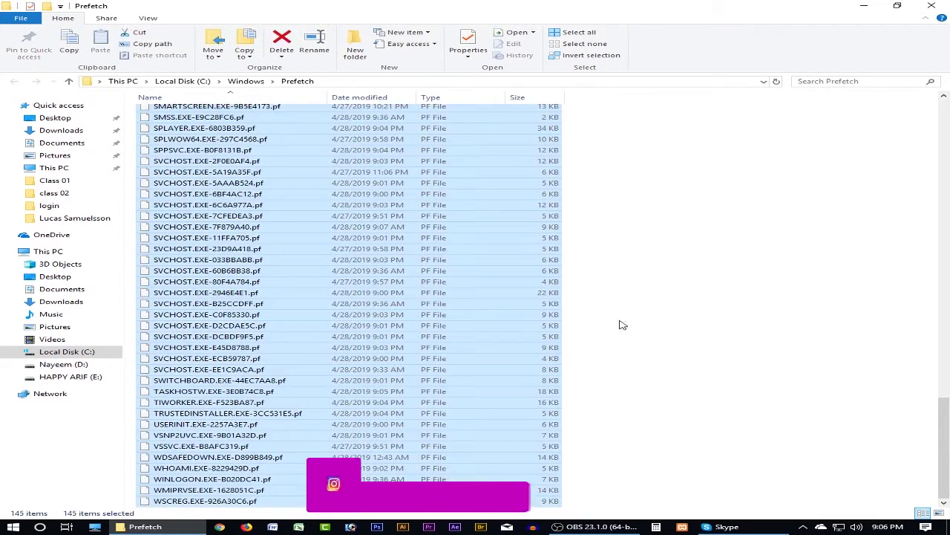
{"action": "key", "text": "Delete"}
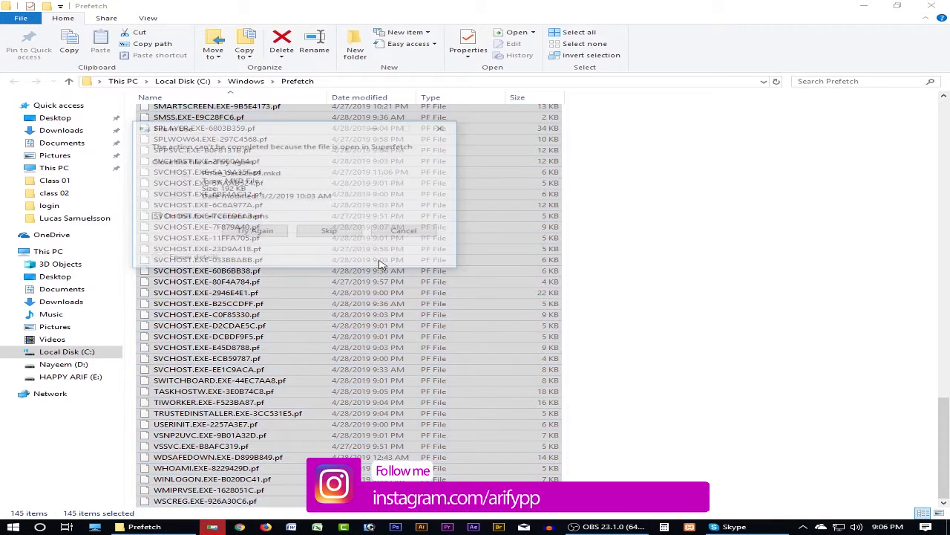
{"action": "left_click", "coordinate": [327, 230]}
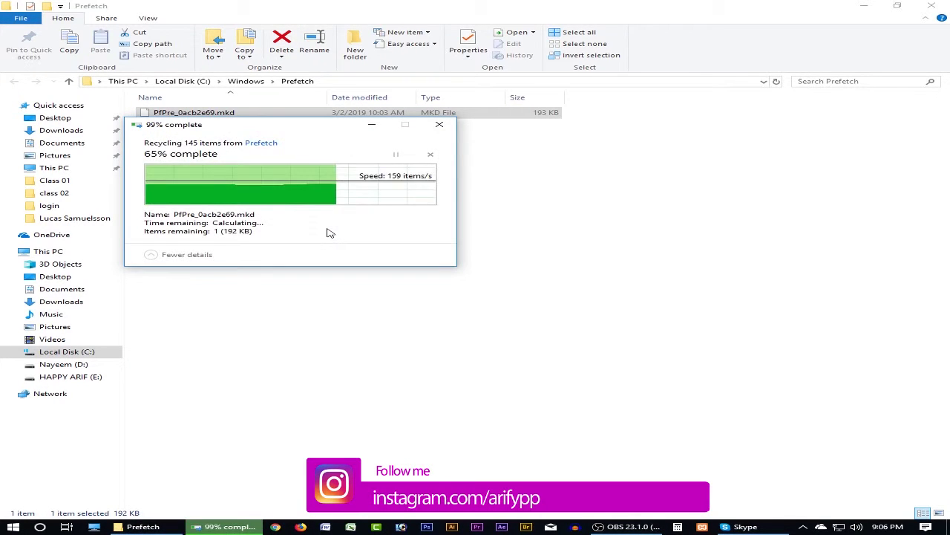
{"action": "left_click", "coordinate": [946, 5]}
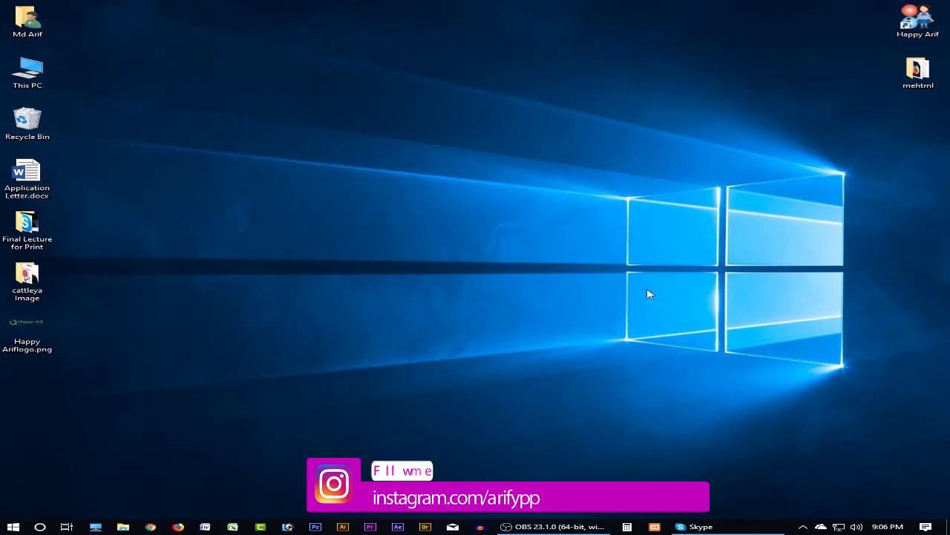
{"action": "right_click", "coordinate": [329, 149]}
{"action": "left_click", "coordinate": [364, 184]}
- Run the command "%temp%" to open the user's Temp folder
{"action": "key", "text": "super+x"}
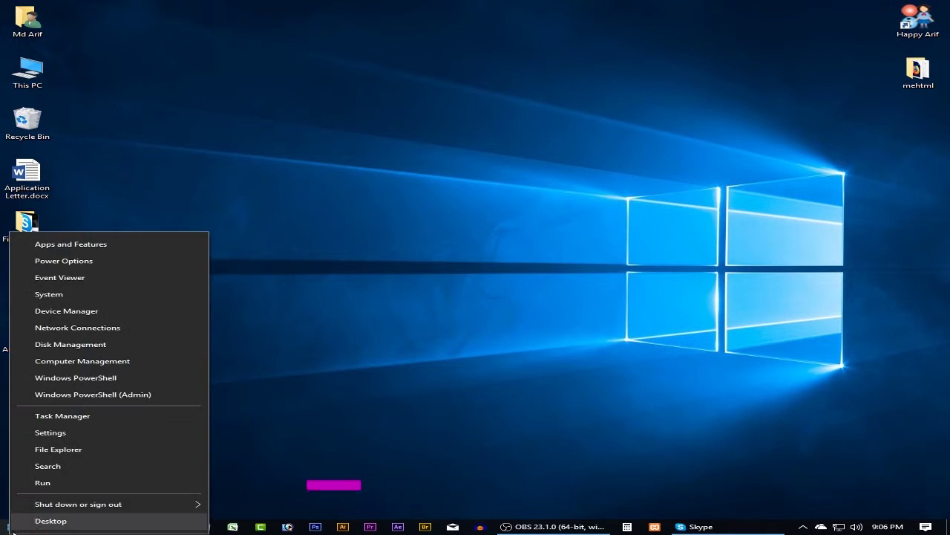
{"action": "left_click", "coordinate": [70, 485]}
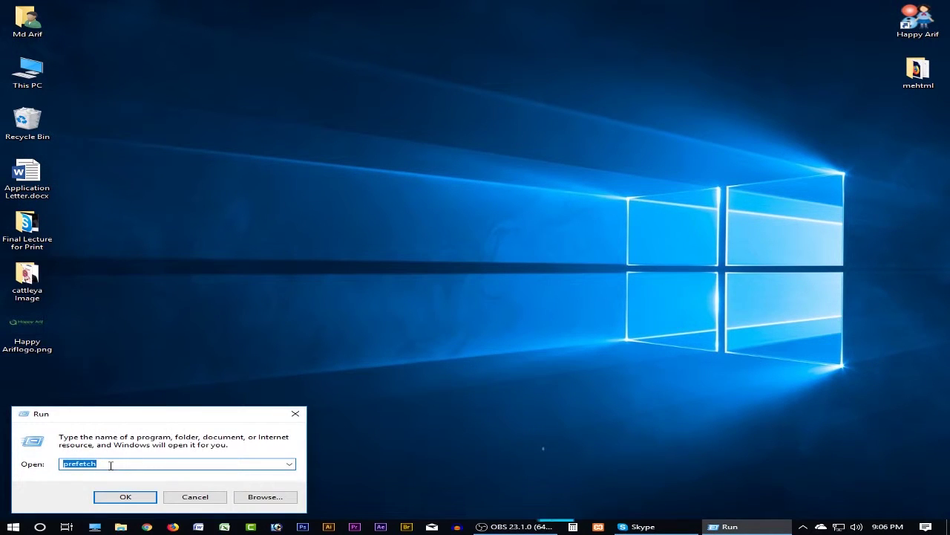
{"action": "type", "text": "%tem"}
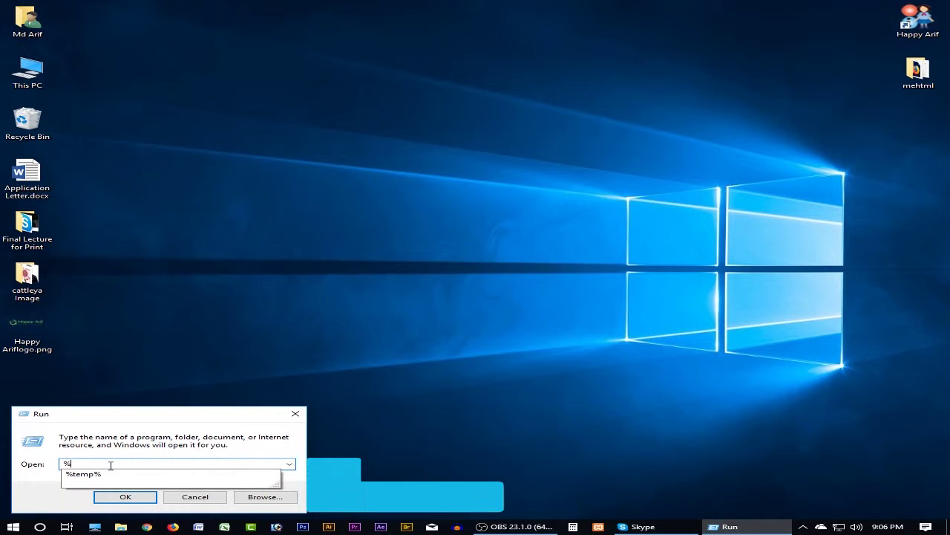
{"action": "type", "text": "p%"}
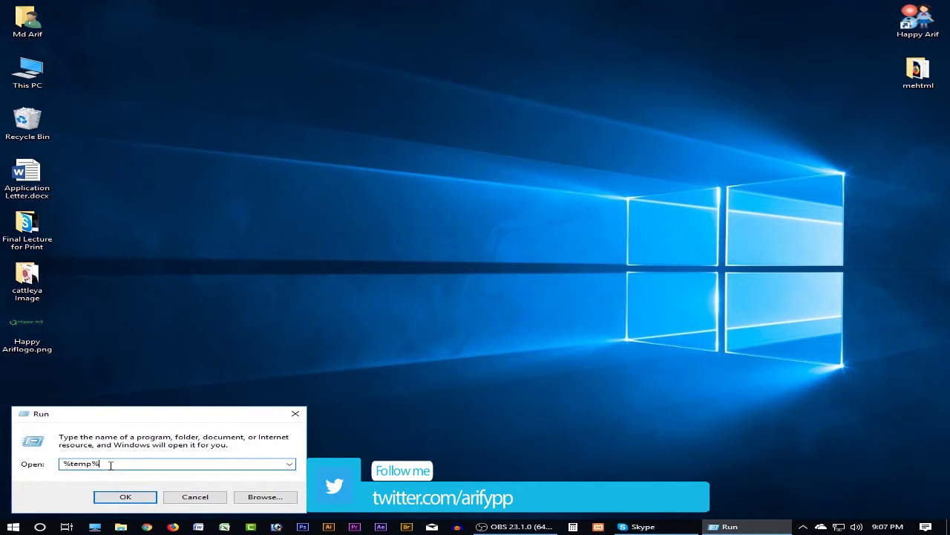
{"action": "left_click", "coordinate": [125, 498]}
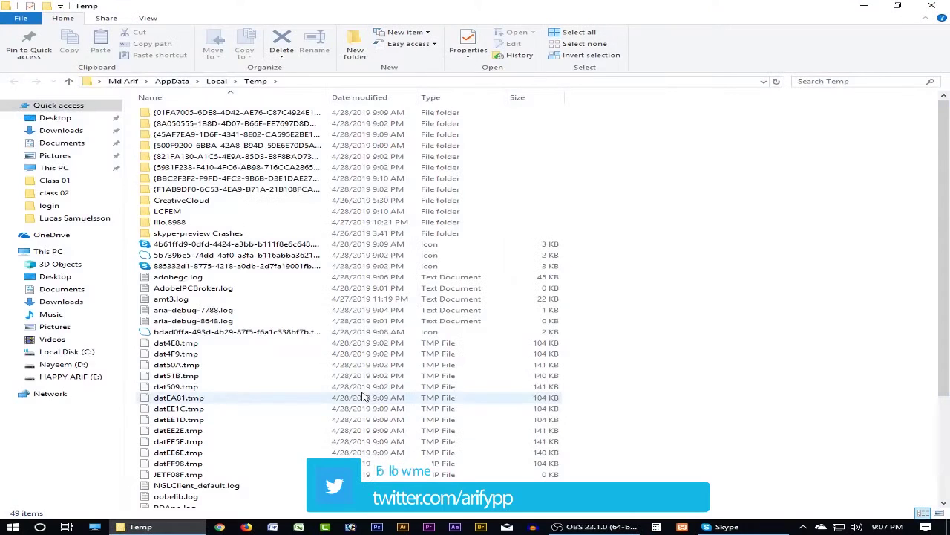
- Delete all files and folders in the Temp folder, skipping those in use, then return to the desktop and refresh it
{"action": "scroll", "coordinate": [724, 327], "scroll_direction": "down", "scroll_amount": 4}
{"action": "key", "text": "ctrl+a"}
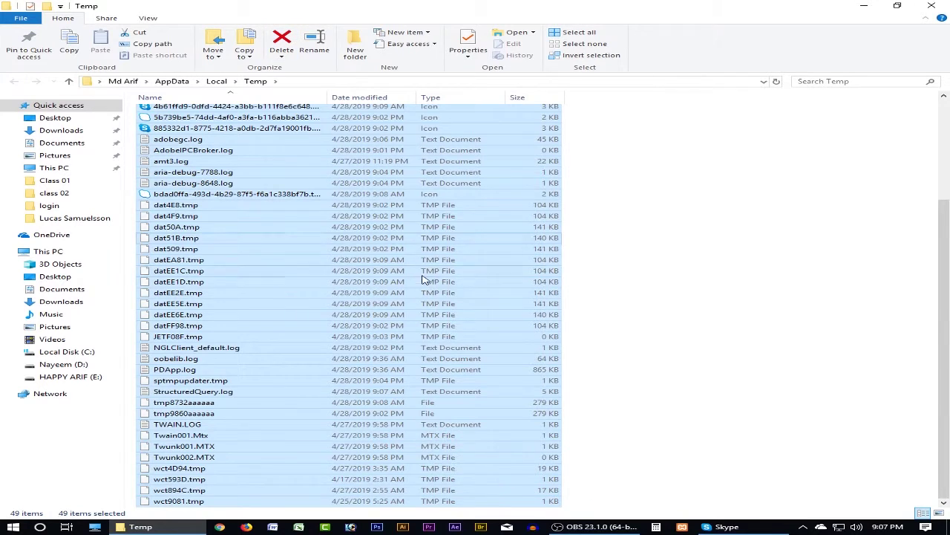
{"action": "key", "text": "Delete"}
{"action": "left_click", "coordinate": [509, 237]}
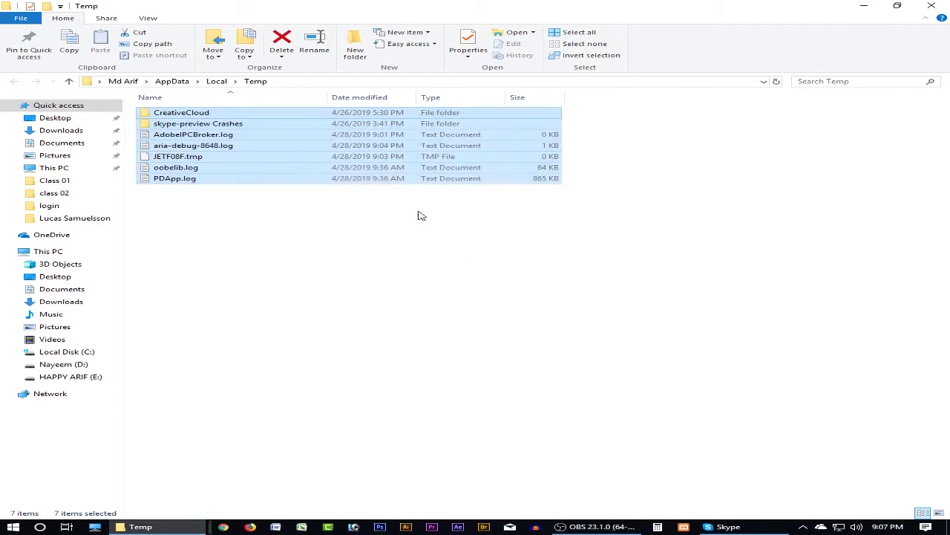
{"action": "key", "text": "super+d"}
{"action": "right_click", "coordinate": [236, 141]}
{"action": "left_click", "coordinate": [270, 172]}
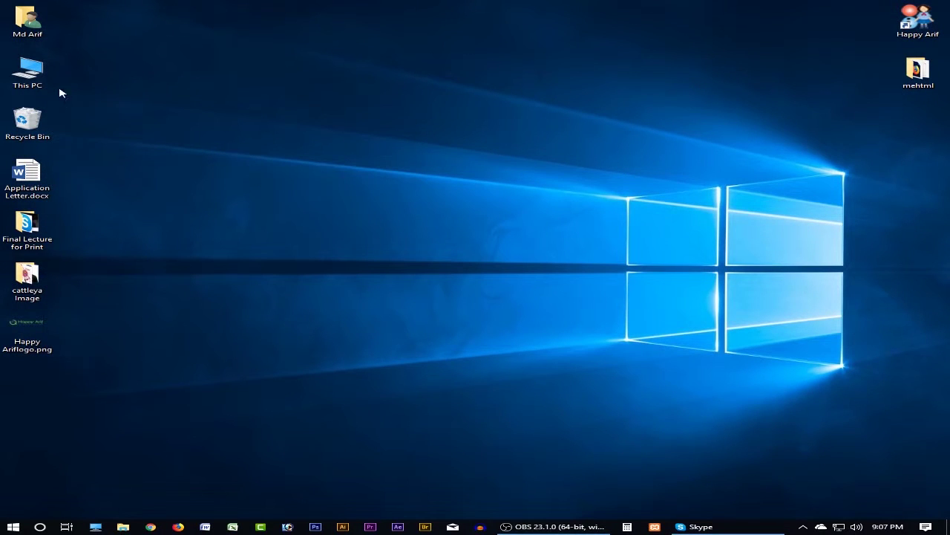
- Open Computer Management for This PC from the desktop
{"action": "right_click", "coordinate": [29, 83]}
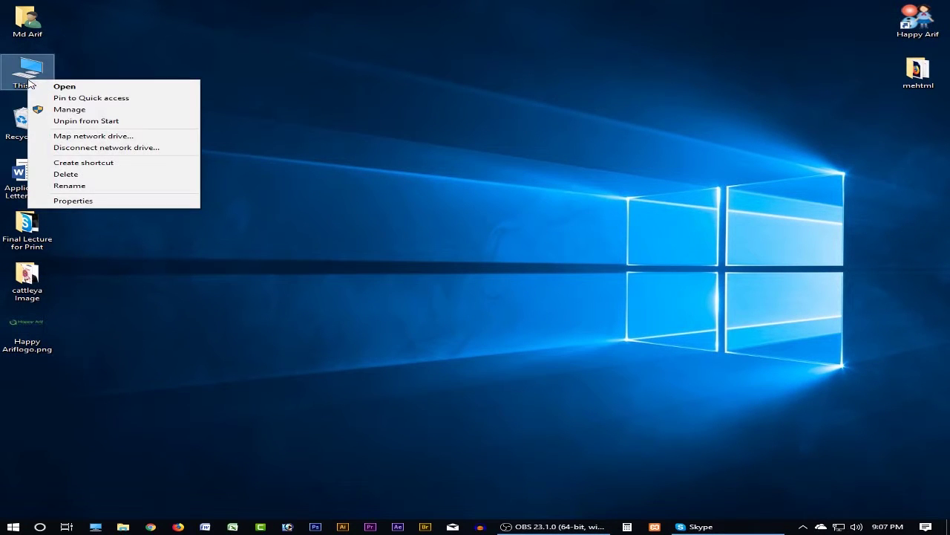
{"action": "left_click", "coordinate": [85, 111]}
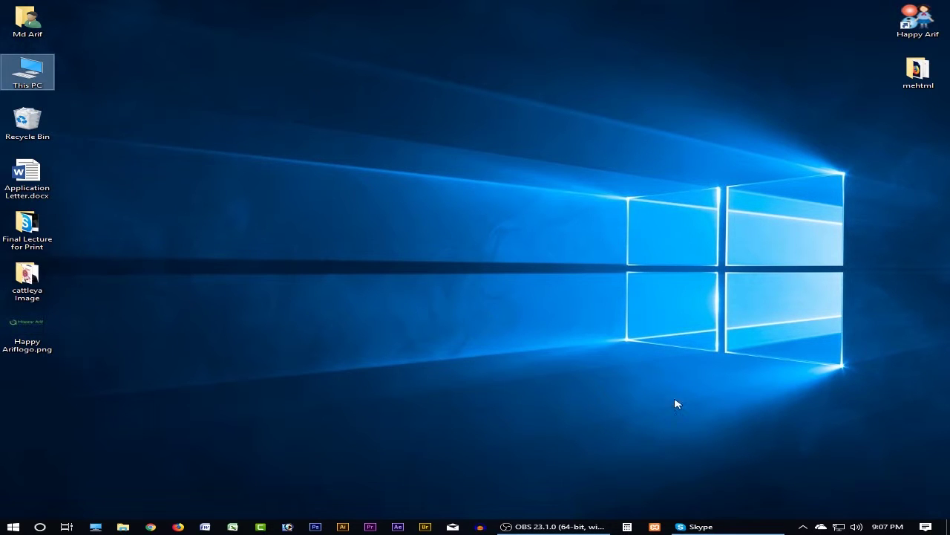
{"action": "right_click", "coordinate": [658, 233]}
{"action": "left_click", "coordinate": [676, 261]}
{"action": "right_click", "coordinate": [558, 199]}
{"action": "left_click", "coordinate": [572, 228]}
{"action": "right_click", "coordinate": [529, 187]}
{"action": "left_click", "coordinate": [546, 215]}
{"action": "right_click", "coordinate": [518, 175]}
{"action": "right_click", "coordinate": [497, 165]}
{"action": "left_click", "coordinate": [513, 193]}
{"action": "right_click", "coordinate": [480, 157]}
{"action": "left_click", "coordinate": [517, 193]}
{"action": "right_click", "coordinate": [475, 165]}
{"action": "left_click", "coordinate": [531, 195]}
{"action": "right_click", "coordinate": [442, 172]}
{"action": "left_click", "coordinate": [482, 206]}
{"action": "right_click", "coordinate": [409, 135]}
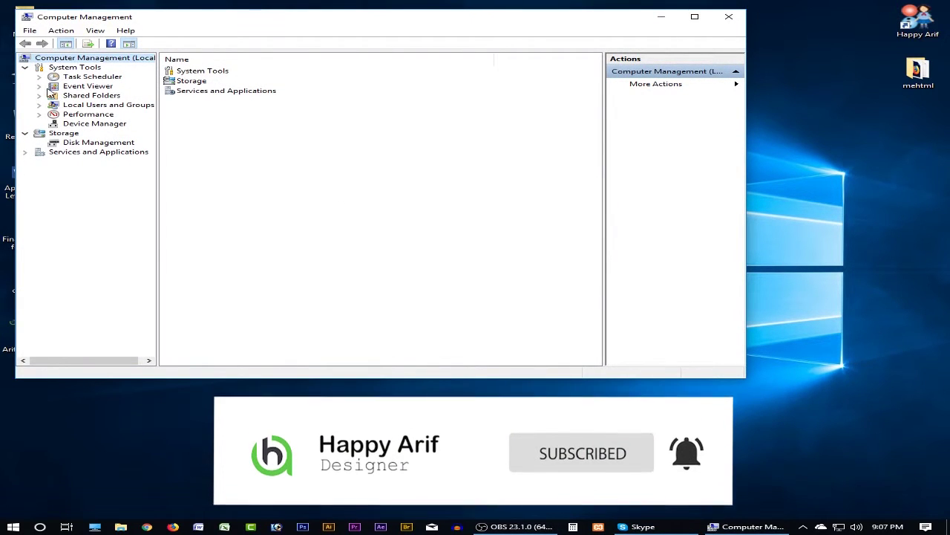
- Expand Event Viewer and its Windows Logs, and open the Application log
{"action": "left_click", "coordinate": [38, 86]}
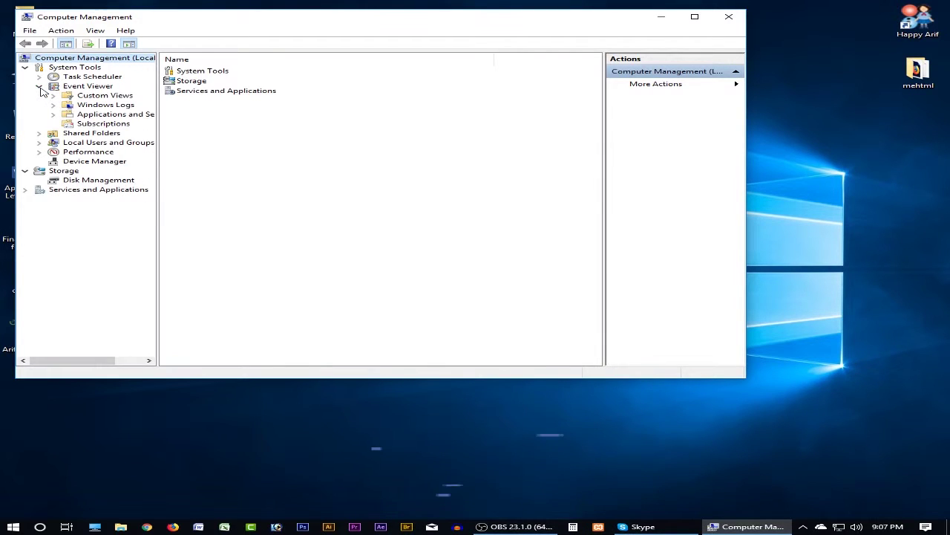
{"action": "double_click", "coordinate": [105, 108]}
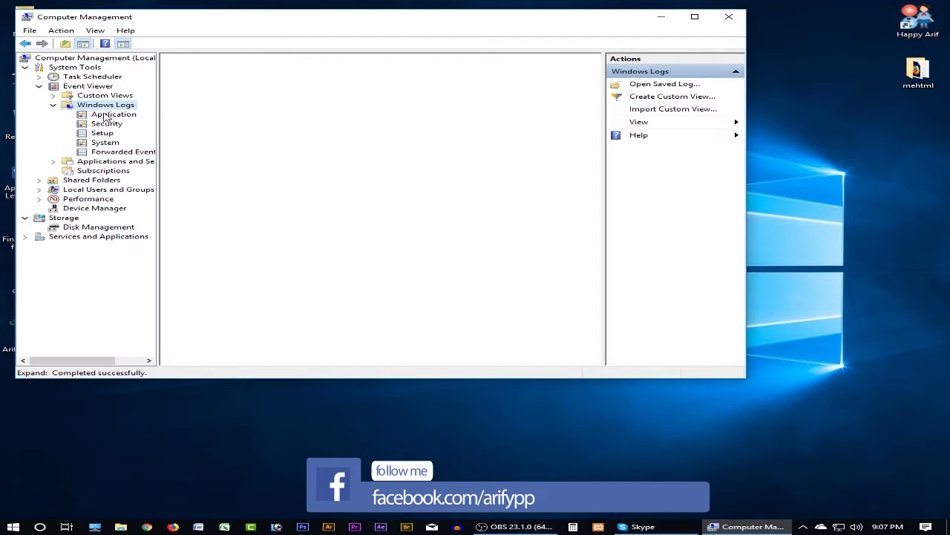
{"action": "left_click", "coordinate": [110, 115]}
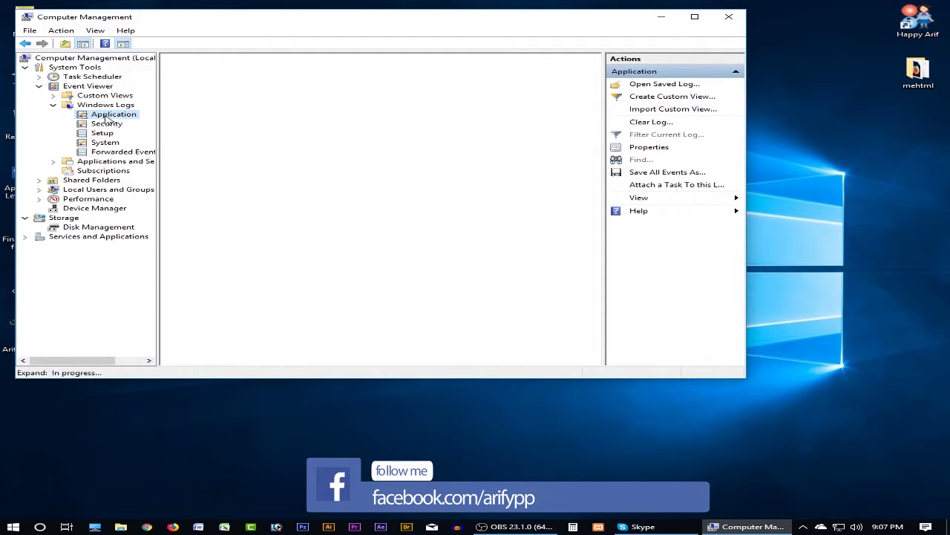
{"action": "right_click", "coordinate": [802, 195]}
{"action": "left_click", "coordinate": [817, 227]}
{"action": "right_click", "coordinate": [813, 176]}
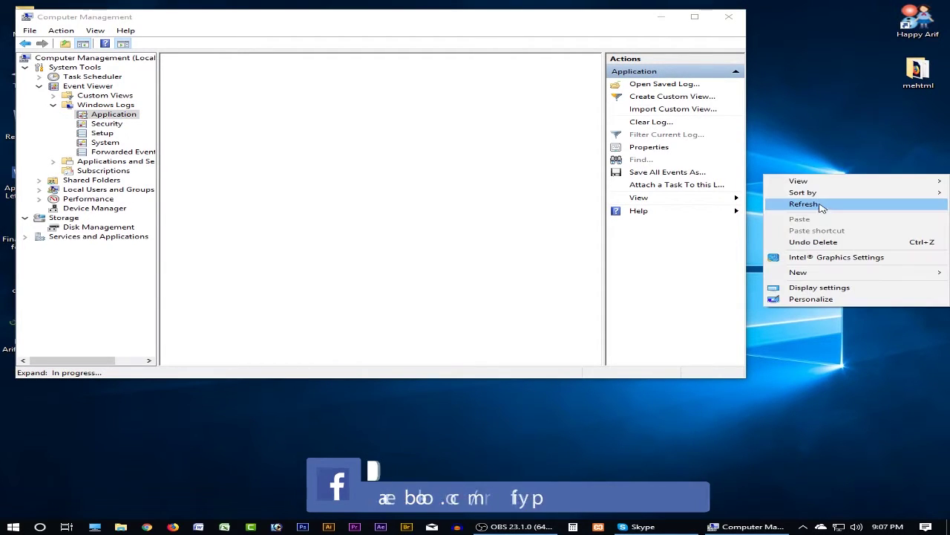
{"action": "left_click", "coordinate": [823, 209]}
{"action": "right_click", "coordinate": [808, 168]}
{"action": "left_click", "coordinate": [813, 197]}
{"action": "right_click", "coordinate": [805, 156]}
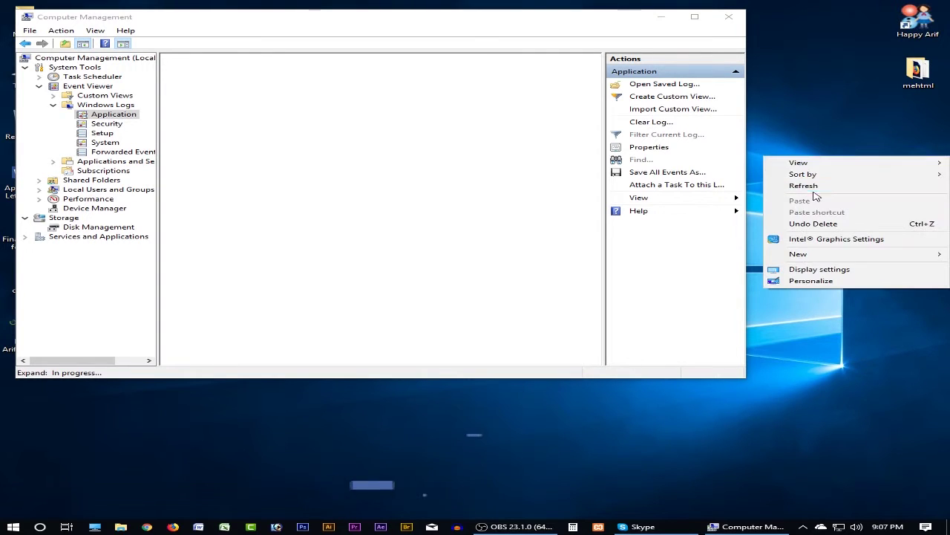
{"action": "left_click", "coordinate": [804, 186]}
{"action": "right_click", "coordinate": [798, 157]}
{"action": "left_click", "coordinate": [795, 187]}
{"action": "right_click", "coordinate": [809, 143]}
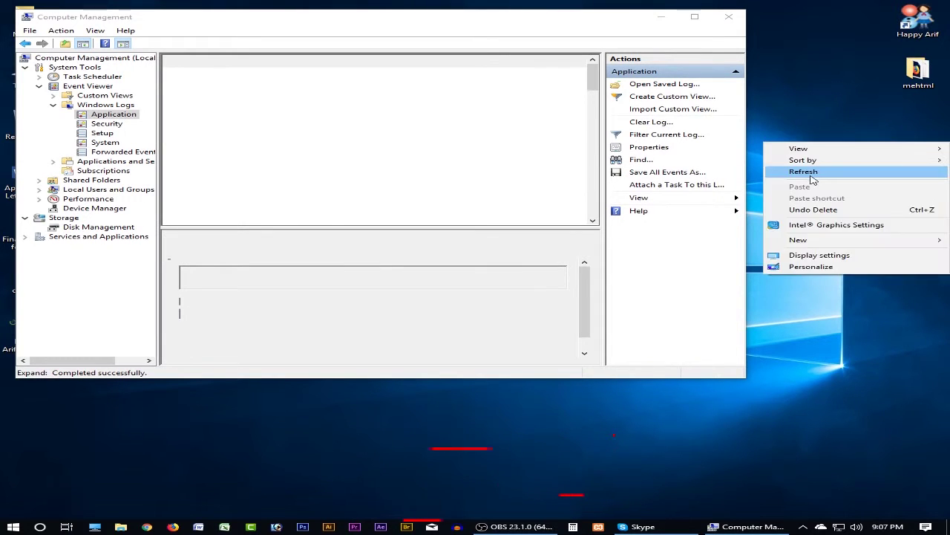
{"action": "left_click", "coordinate": [812, 186]}
{"action": "right_click", "coordinate": [800, 137]}
{"action": "left_click", "coordinate": [817, 167]}
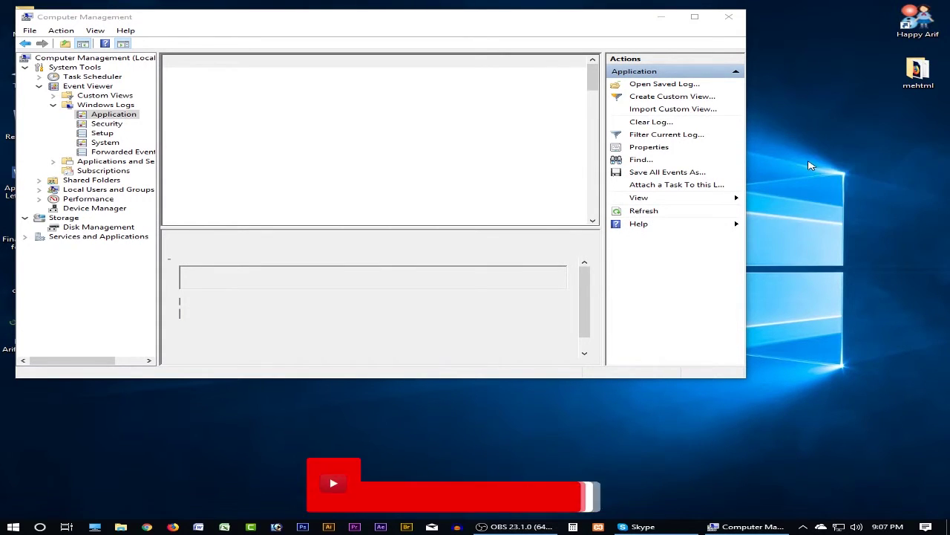
{"action": "right_click", "coordinate": [832, 162]}
{"action": "left_click", "coordinate": [843, 191]}
{"action": "right_click", "coordinate": [825, 160]}
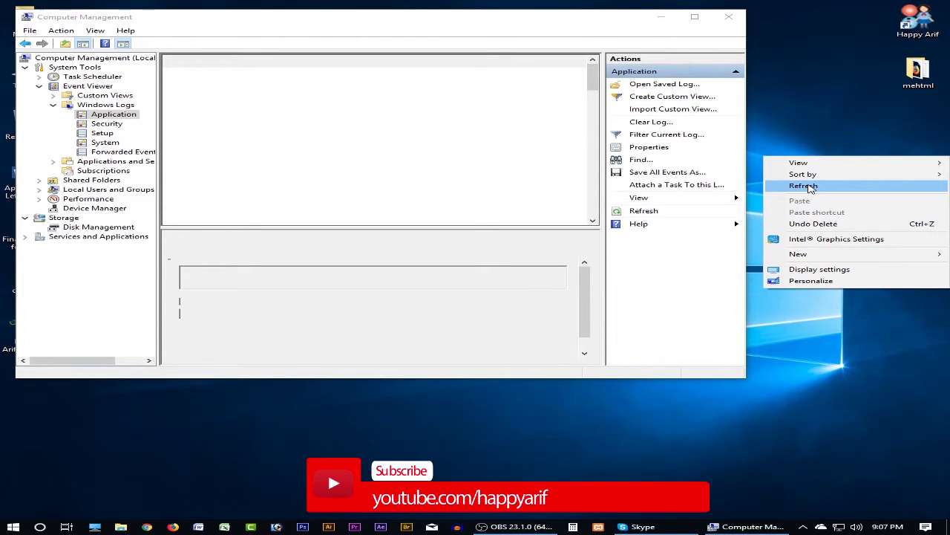
{"action": "left_click", "coordinate": [809, 188]}
{"action": "left_click_drag", "start_coordinate": [528, 21], "coordinate": [533, 27]}
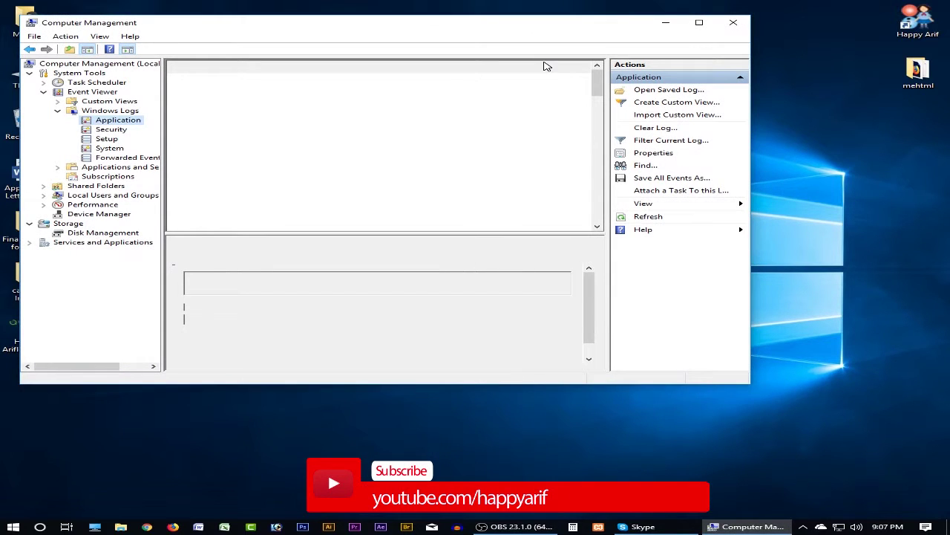
{"action": "right_click", "coordinate": [808, 199]}
{"action": "left_click", "coordinate": [824, 227]}
{"action": "left_click_drag", "start_coordinate": [533, 27], "coordinate": [582, 58]}
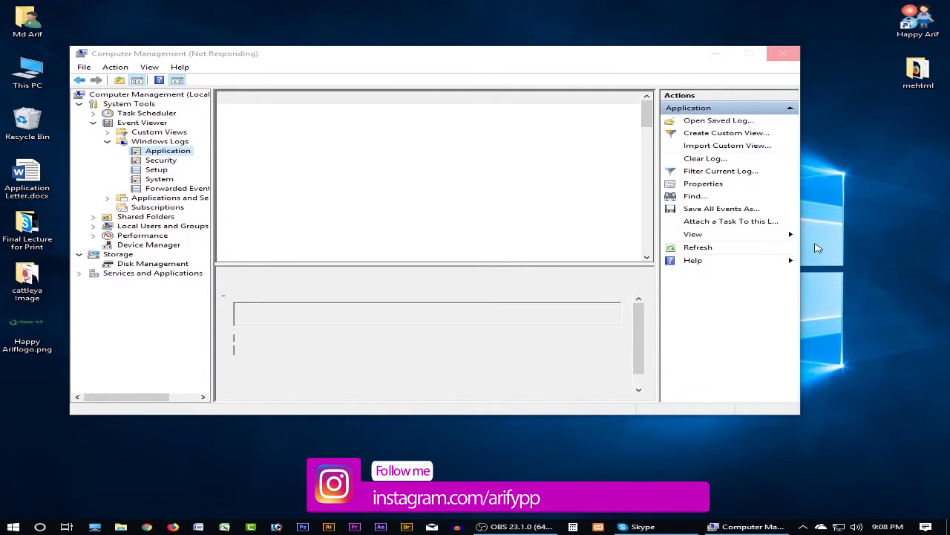
{"action": "right_click", "coordinate": [812, 171]}
{"action": "left_click", "coordinate": [838, 200]}
{"action": "right_click", "coordinate": [839, 190]}
{"action": "left_click", "coordinate": [844, 220]}
{"action": "right_click", "coordinate": [841, 190]}
{"action": "left_click", "coordinate": [841, 220]}
{"action": "right_click", "coordinate": [841, 193]}
{"action": "left_click", "coordinate": [844, 220]}
- Clear the Application event log without saving its contents
{"action": "left_click", "coordinate": [704, 158]}
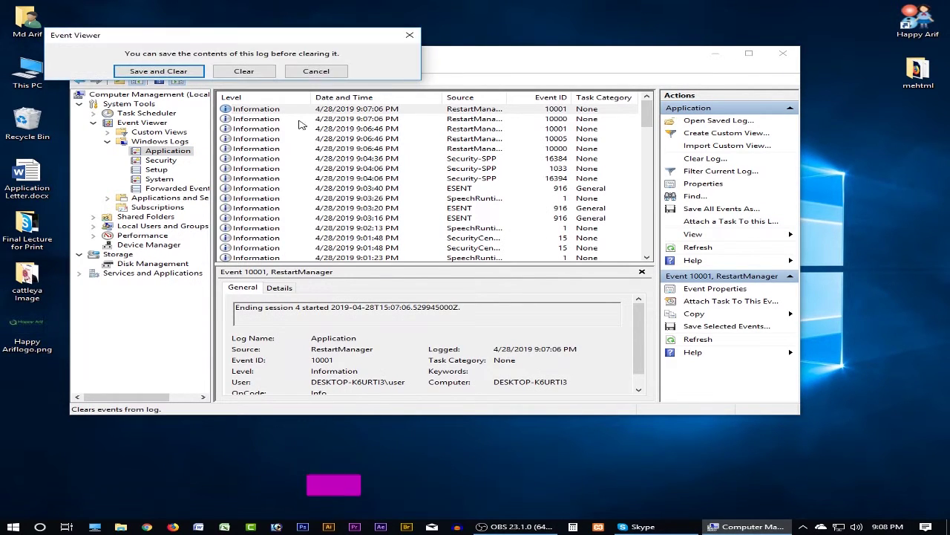
{"action": "left_click", "coordinate": [326, 70]}
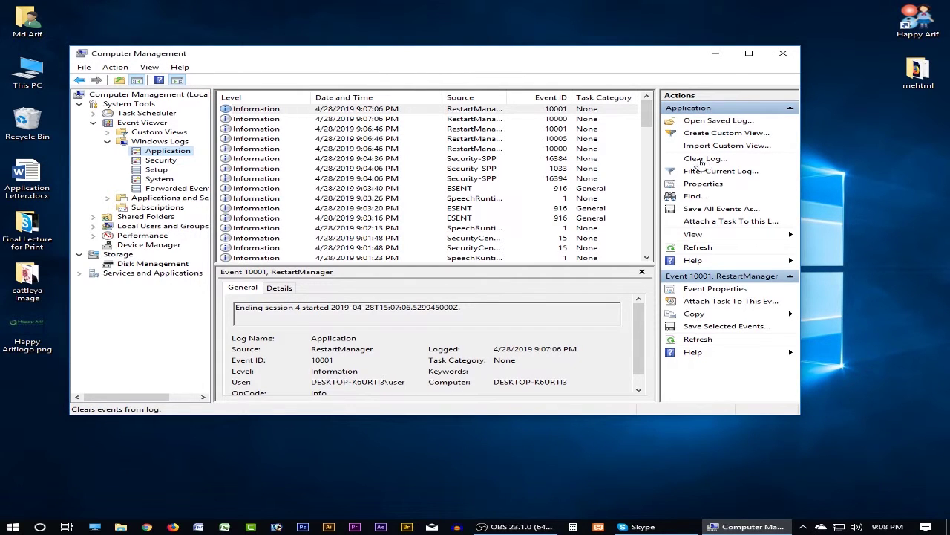
{"action": "left_click", "coordinate": [701, 159]}
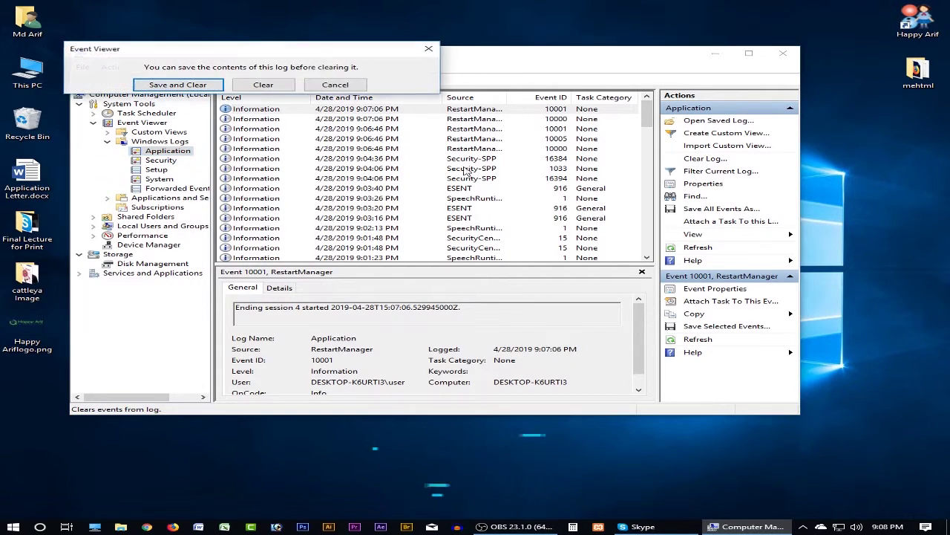
{"action": "left_click", "coordinate": [263, 86]}
- Clear the Security and System event logs in Windows Logs without saving their contents
{"action": "key", "text": "Down"}
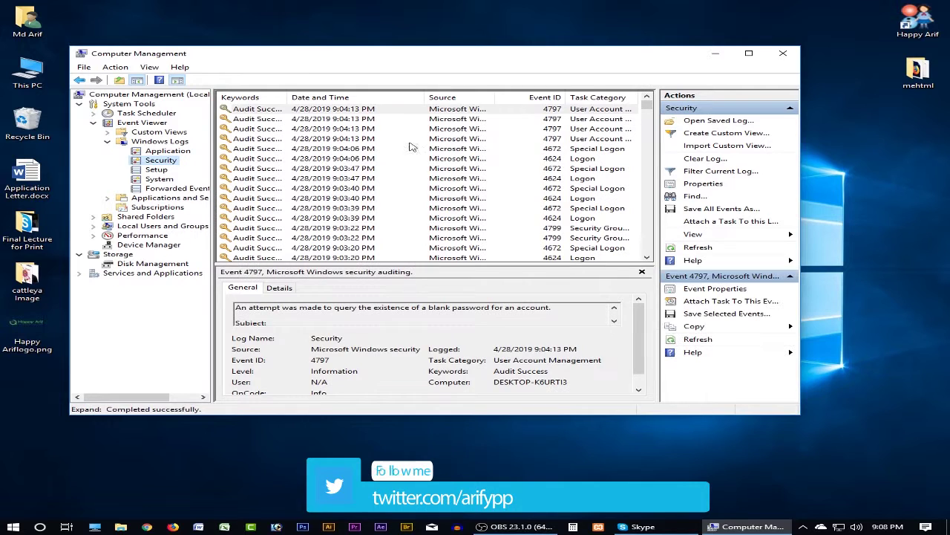
{"action": "left_click", "coordinate": [701, 160]}
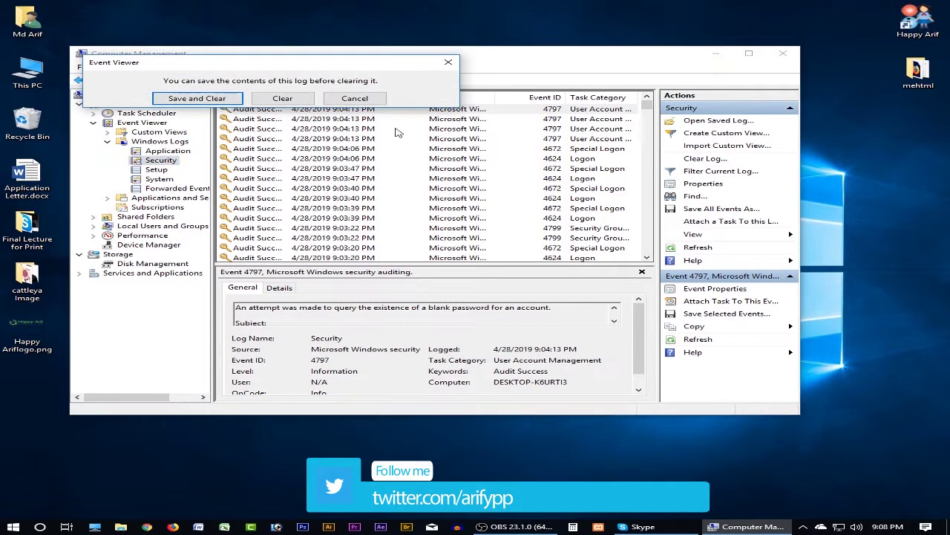
{"action": "left_click", "coordinate": [282, 99]}
{"action": "left_click", "coordinate": [159, 179]}
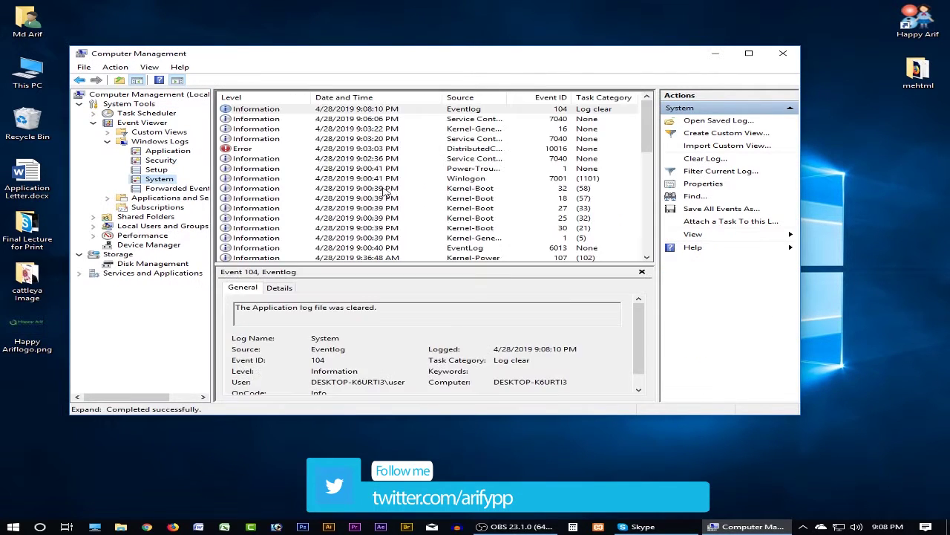
{"action": "left_click", "coordinate": [705, 158]}
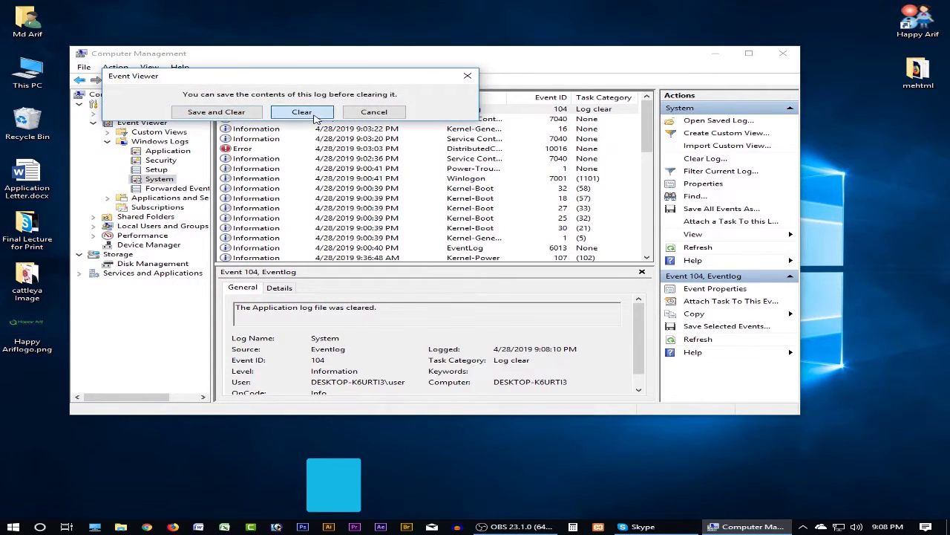
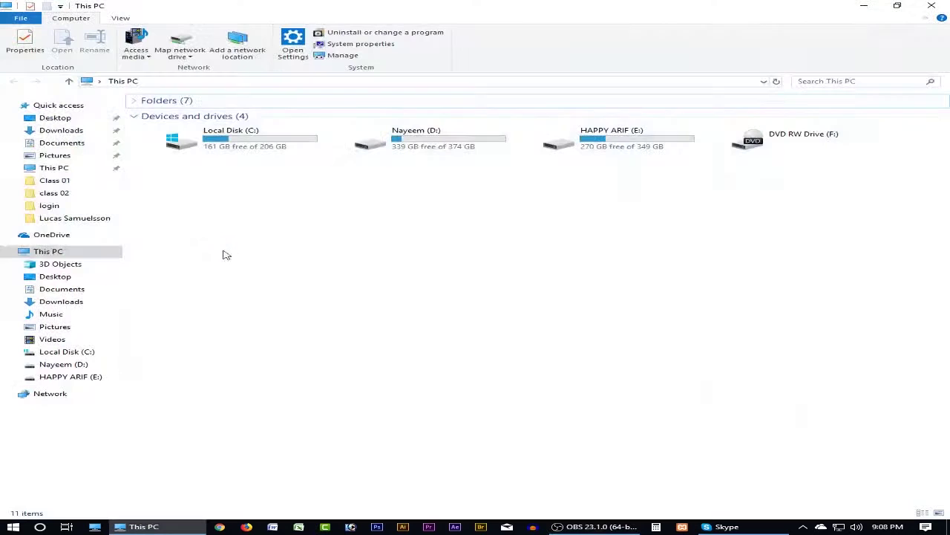
- Open the properties of Local Disk (C:) from This PC and start Disk Cleanup for that drive
{"action": "right_click", "coordinate": [238, 231]}
{"action": "left_click", "coordinate": [249, 272]}
{"action": "left_click", "coordinate": [206, 146]}
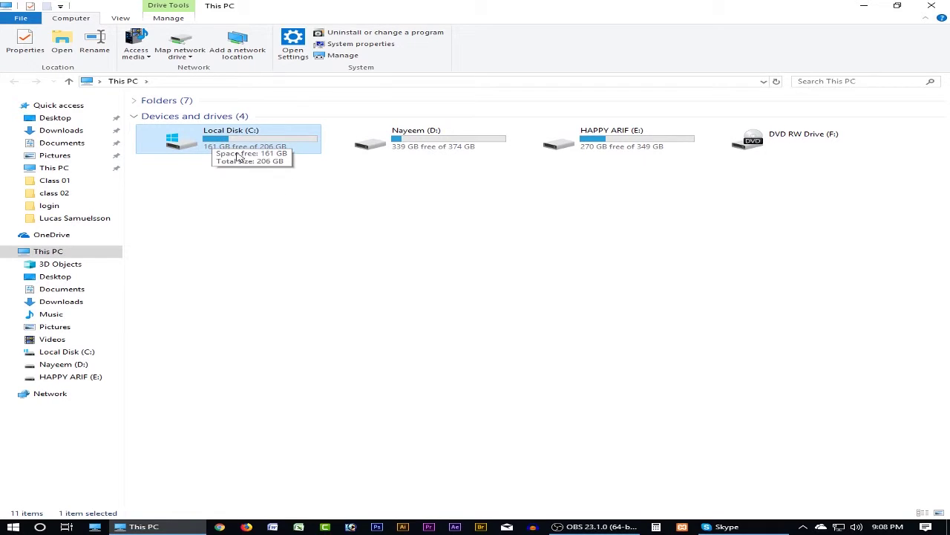
{"action": "right_click", "coordinate": [220, 144]}
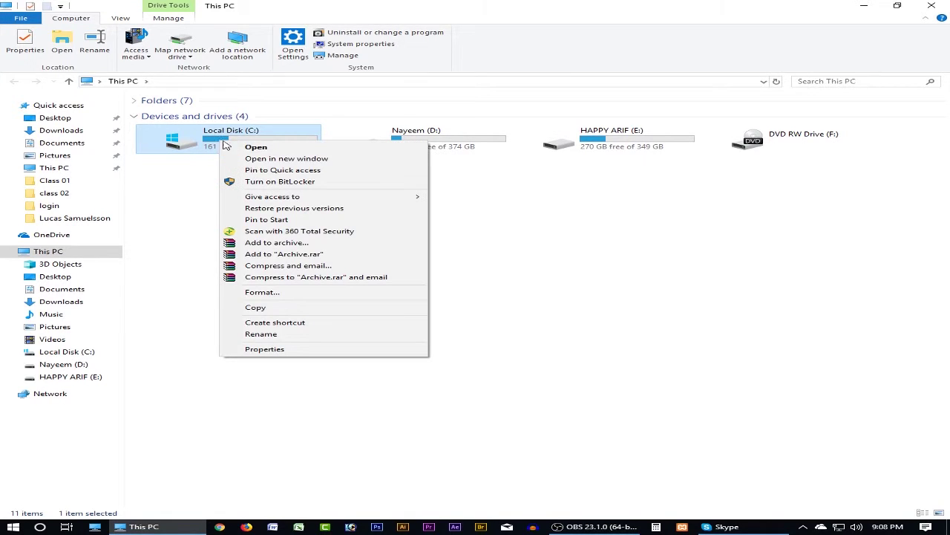
{"action": "left_click", "coordinate": [280, 349]}
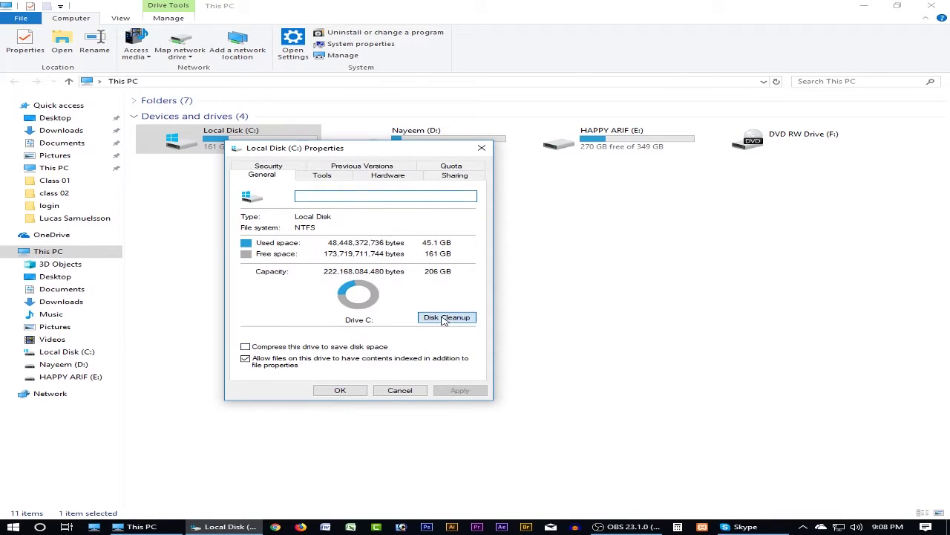
{"action": "left_click", "coordinate": [444, 318]}
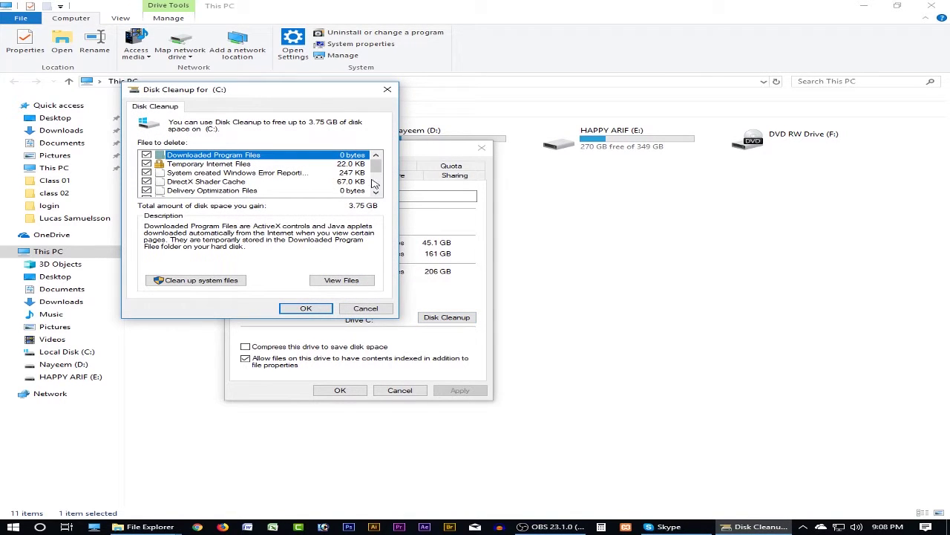
- Review the file categories offered for deletion on drive C: and rescan with system files included
{"action": "mouse_move", "coordinate": [377, 172]}
{"action": "left_mouse_down"}
{"action": "mouse_move", "coordinate": [376, 191]}
{"action": "mouse_move", "coordinate": [372, 169]}
{"action": "left_mouse_up"}
{"action": "left_click_drag", "start_coordinate": [377, 172], "coordinate": [387, 192]}
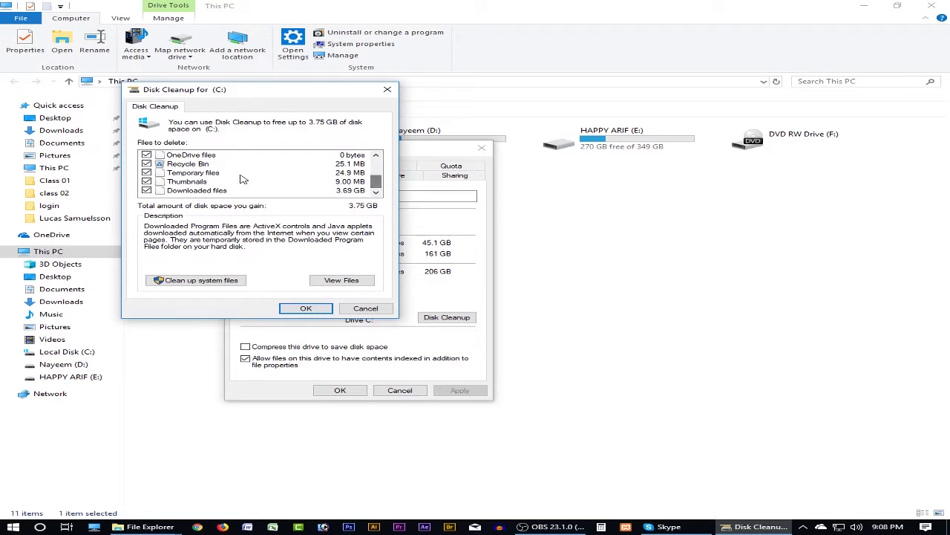
{"action": "left_click", "coordinate": [200, 283]}
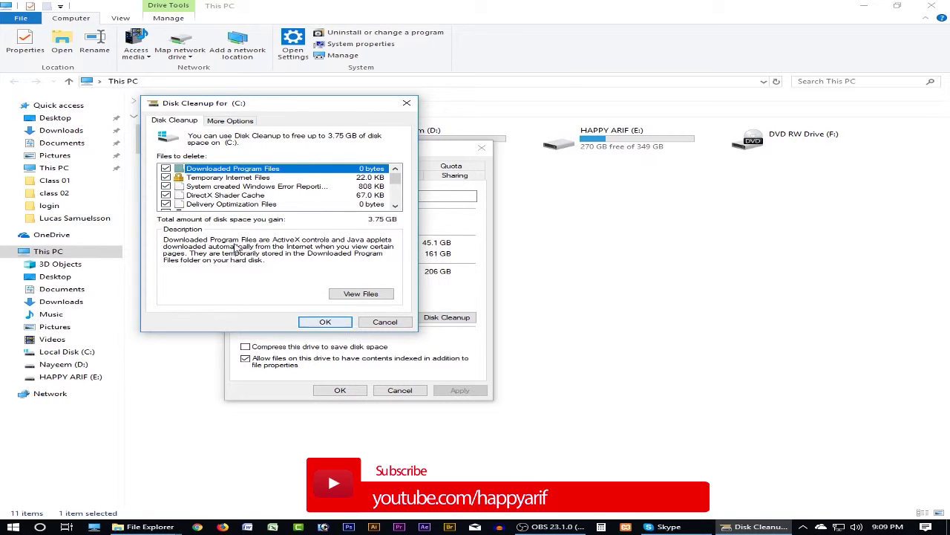
- Run the cleanup of drive C: with the checked file categories, confirm permanent deletion, and close the This PC window
{"action": "scroll", "coordinate": [395, 184], "scroll_direction": "down", "scroll_amount": 2}
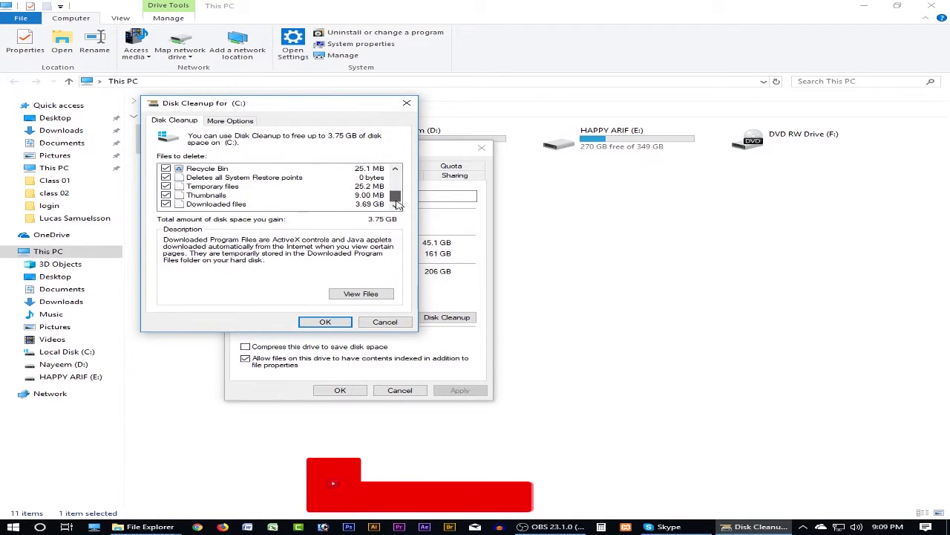
{"action": "scroll", "coordinate": [395, 184], "scroll_direction": "up", "scroll_amount": 2}
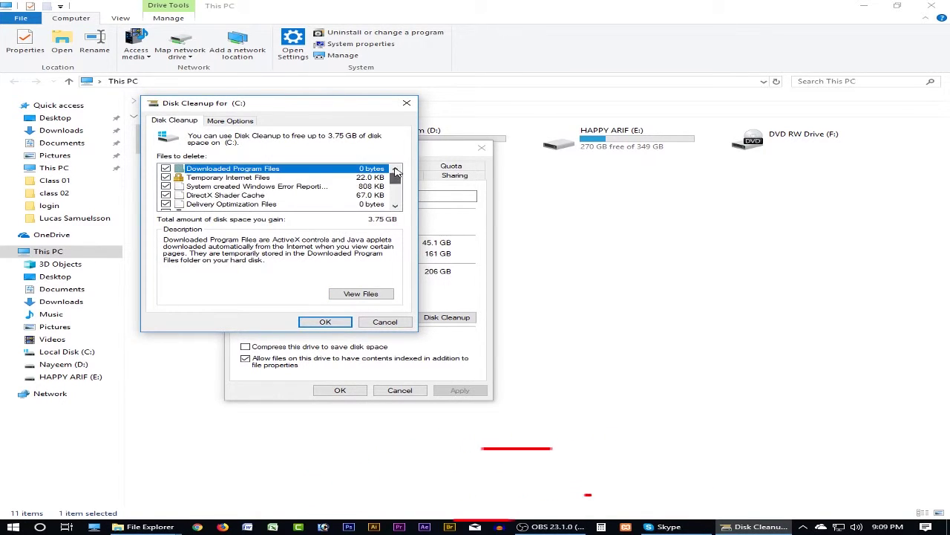
{"action": "left_click", "coordinate": [324, 322]}
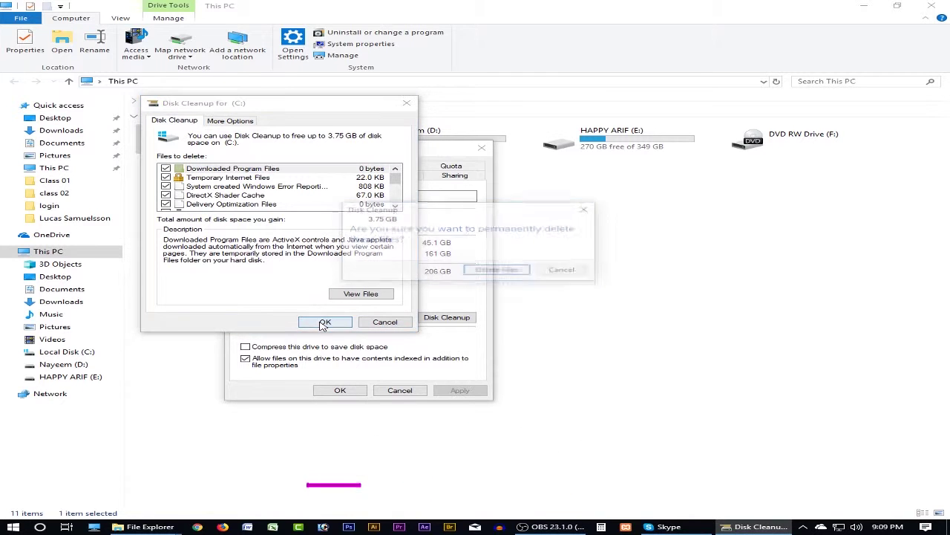
{"action": "left_click", "coordinate": [498, 271]}
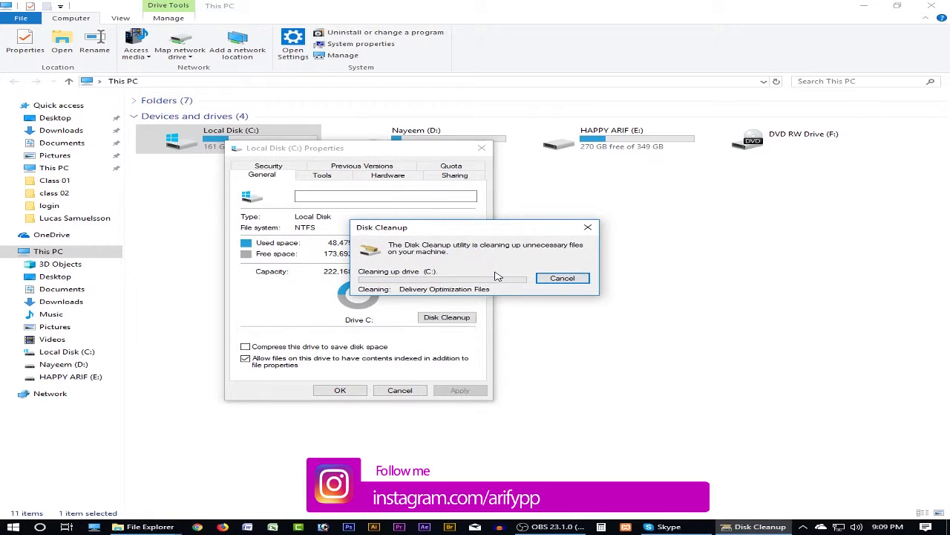
{"action": "left_click", "coordinate": [932, 5]}
{"action": "right_click", "coordinate": [331, 63]}
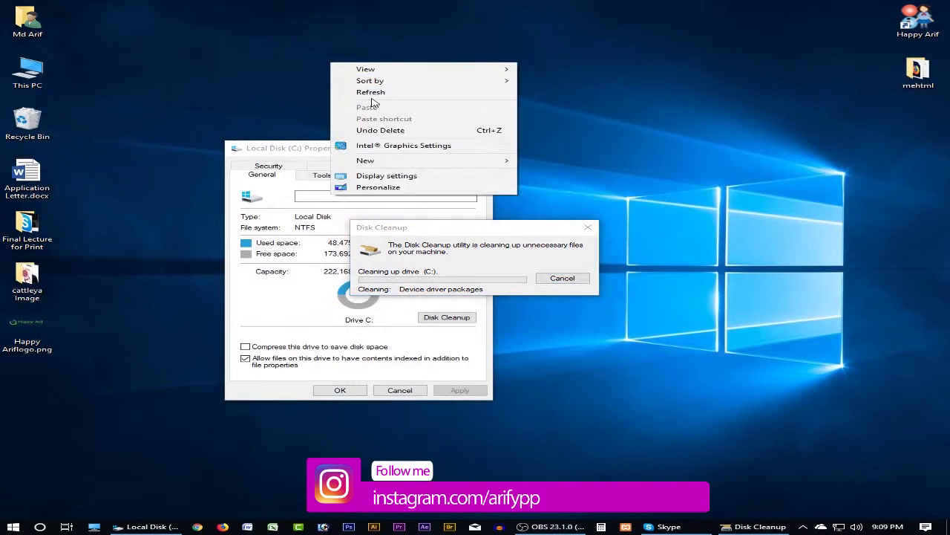
{"action": "left_click", "coordinate": [381, 95]}
{"action": "right_click", "coordinate": [289, 47]}
{"action": "left_click", "coordinate": [331, 78]}
{"action": "right_click", "coordinate": [289, 47]}
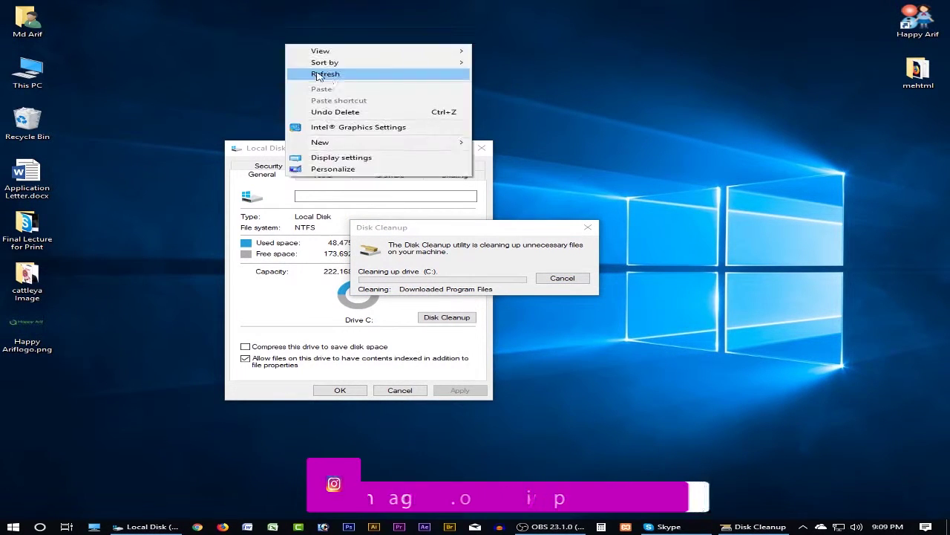
{"action": "left_click", "coordinate": [331, 78]}
{"action": "right_click", "coordinate": [289, 47]}
{"action": "left_click", "coordinate": [331, 77]}
{"action": "right_click", "coordinate": [289, 46]}
{"action": "left_click", "coordinate": [331, 77]}
{"action": "right_click", "coordinate": [275, 76]}
{"action": "left_click", "coordinate": [316, 105]}
{"action": "right_click", "coordinate": [266, 56]}
{"action": "left_click", "coordinate": [304, 86]}
{"action": "right_click", "coordinate": [266, 57]}
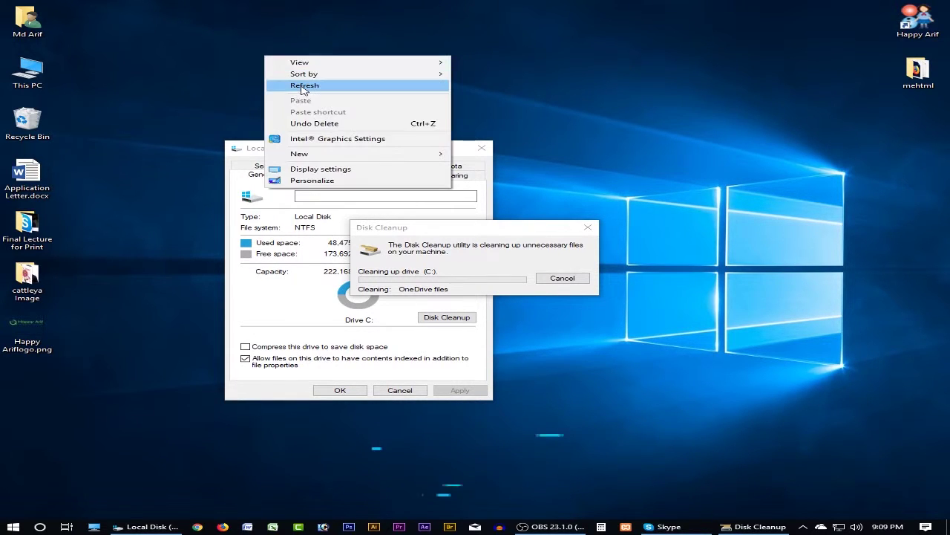
{"action": "left_click", "coordinate": [303, 86]}
{"action": "right_click", "coordinate": [278, 49]}
{"action": "left_click", "coordinate": [310, 85]}
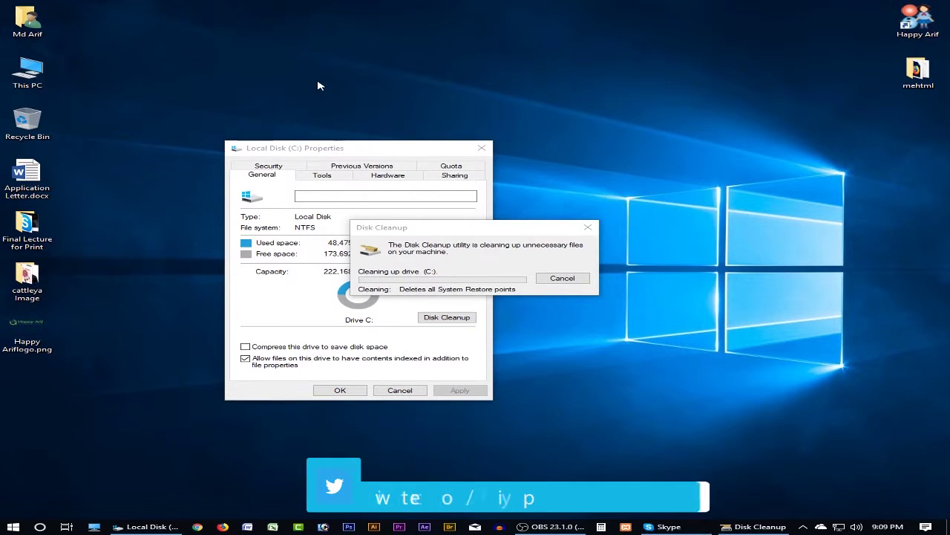
{"action": "right_click", "coordinate": [217, 72]}
{"action": "left_click", "coordinate": [246, 101]}
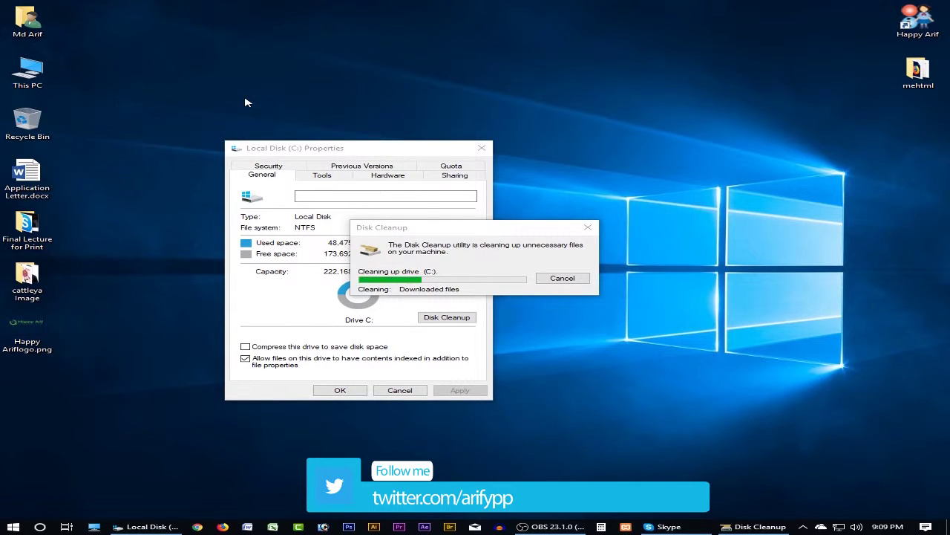
{"action": "right_click", "coordinate": [248, 92]}
{"action": "left_click", "coordinate": [279, 118]}
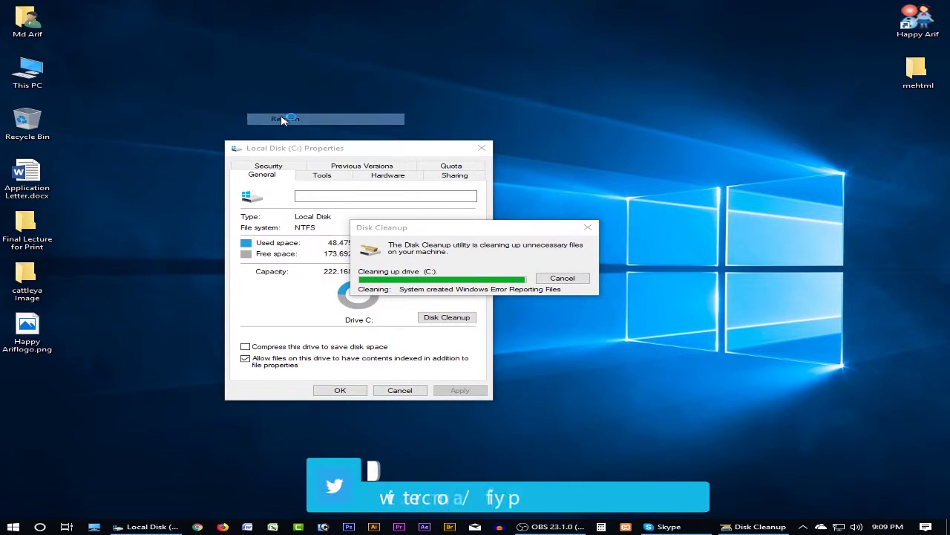
{"action": "left_click", "coordinate": [551, 526]}
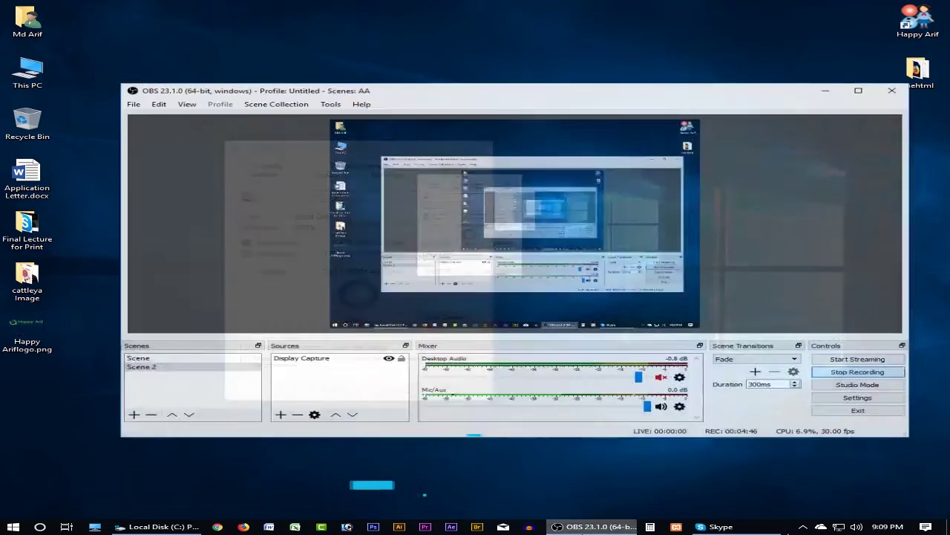